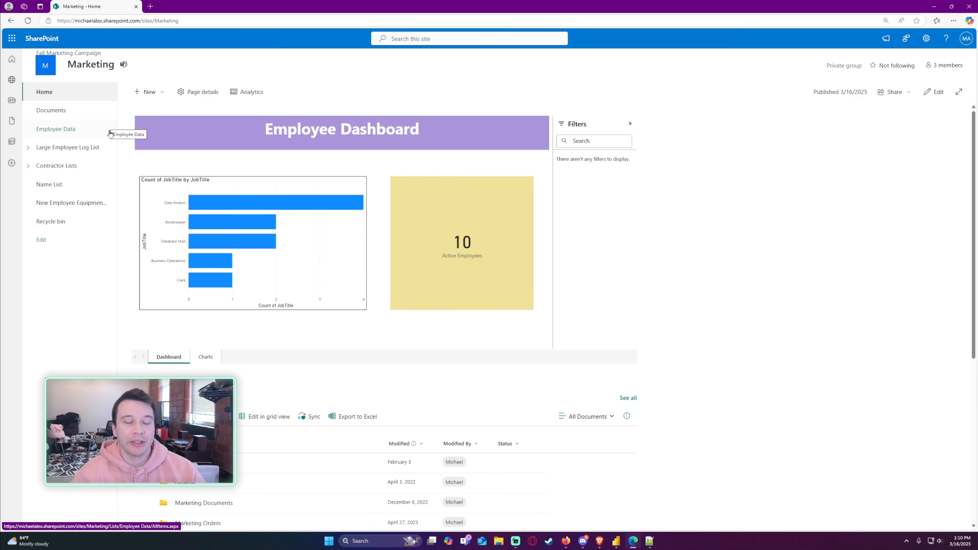
Open the Employee Data list on the Marketing SharePoint site and look through its items
left_click(109, 131)
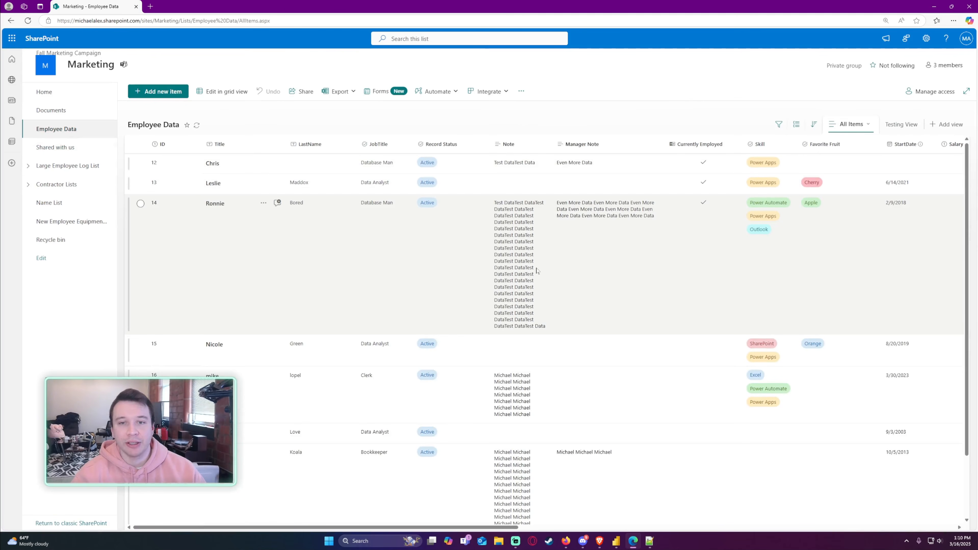
scroll(287, 238, "down", 2)
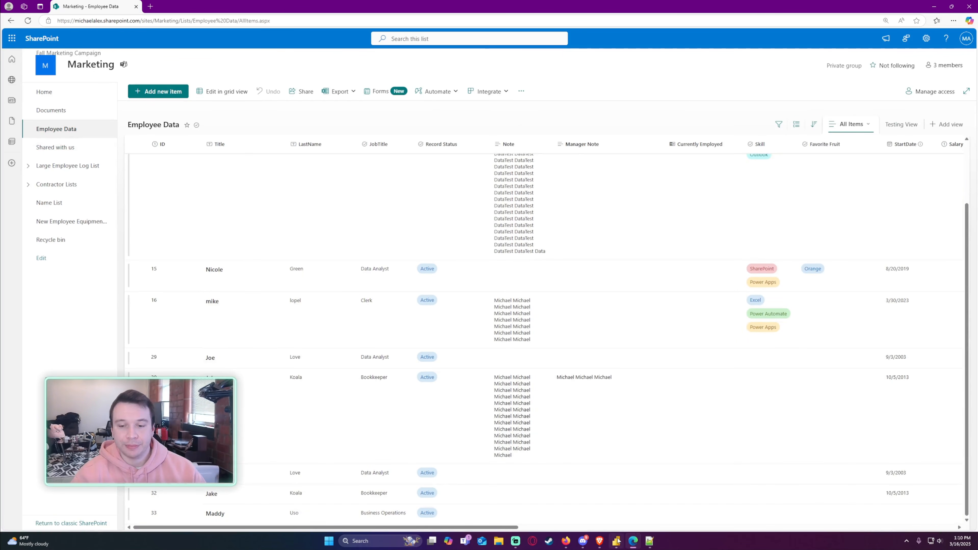
Switch to Power BI Desktop and start a new data connection using the SharePoint list connector from the Other category
left_click(617, 541)
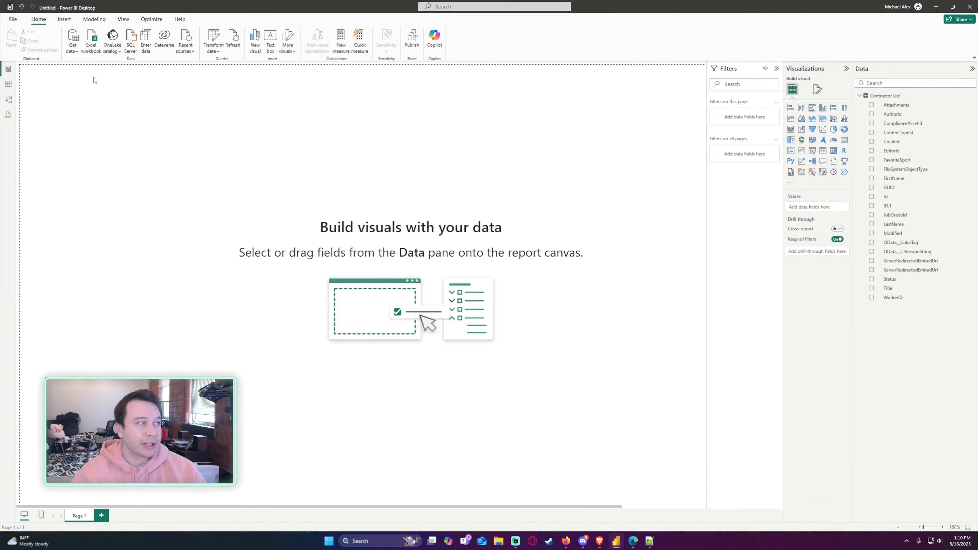
left_click(72, 38)
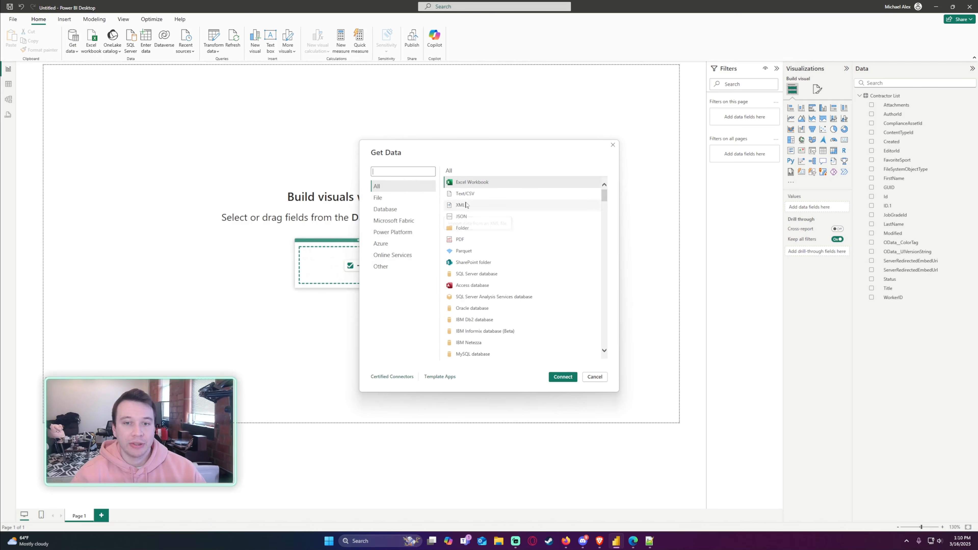
scroll(500, 231, "down", 2)
scroll(537, 249, "up", 2)
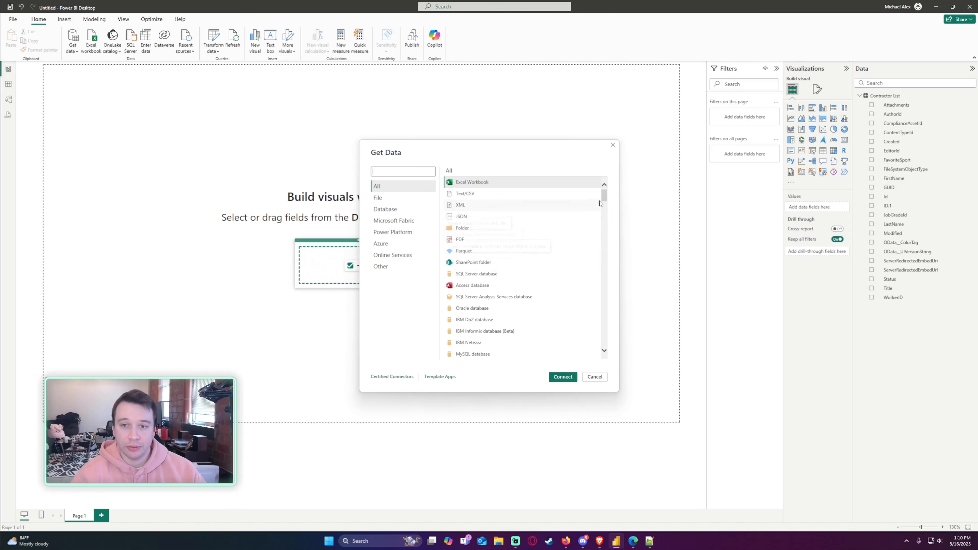
left_click_drag(604, 196, 574, 196)
left_click(408, 265)
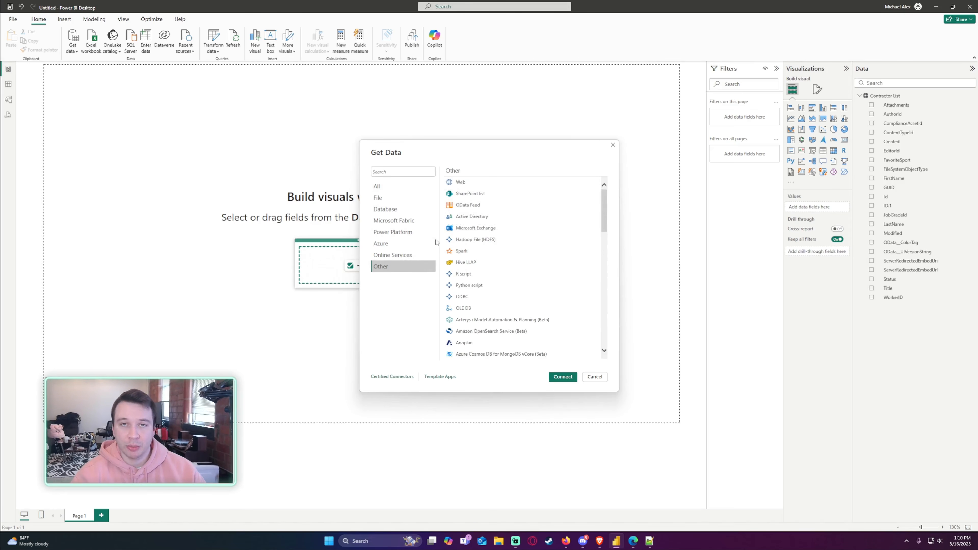
left_click(476, 194)
left_click(562, 377)
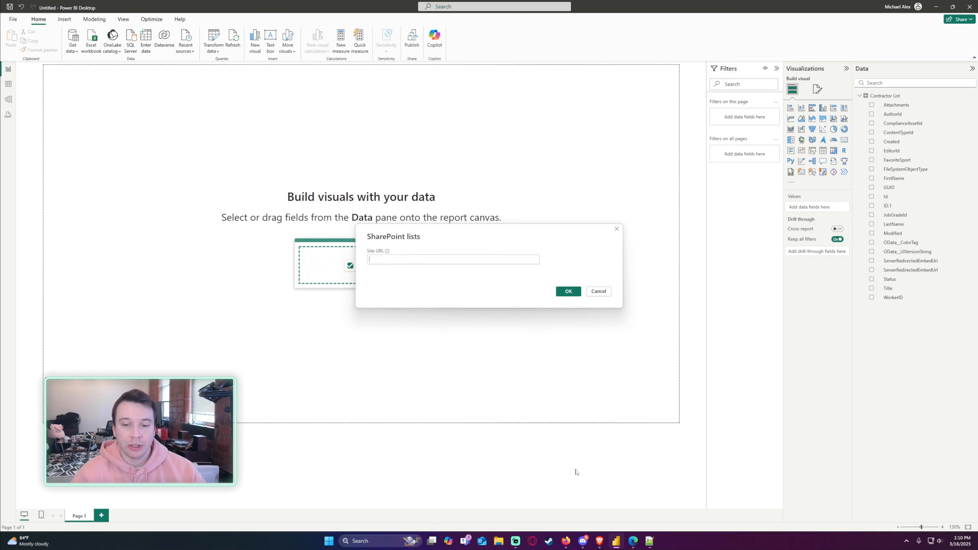
Copy the Marketing site's home page URL from SharePoint and submit it as the site URL in Power BI Desktop
left_click(634, 541)
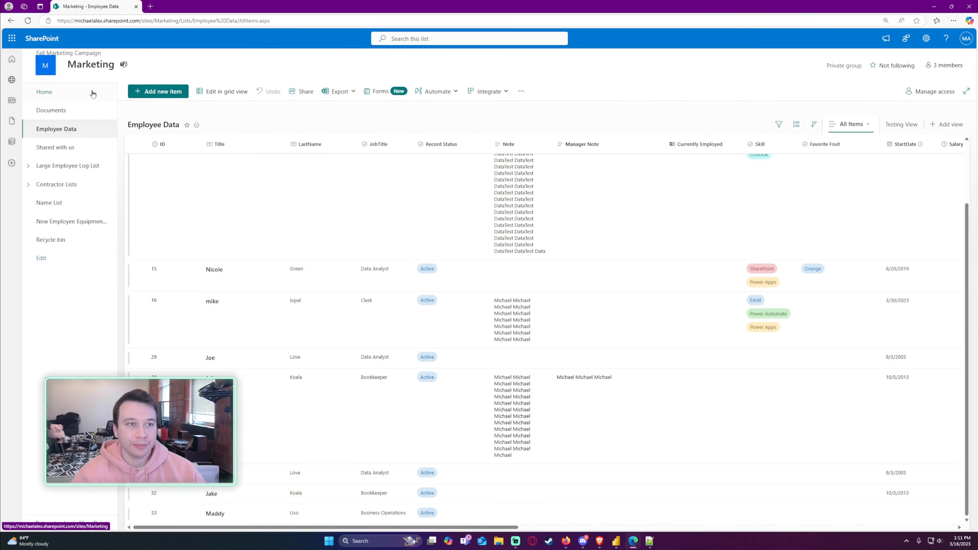
left_click(92, 93)
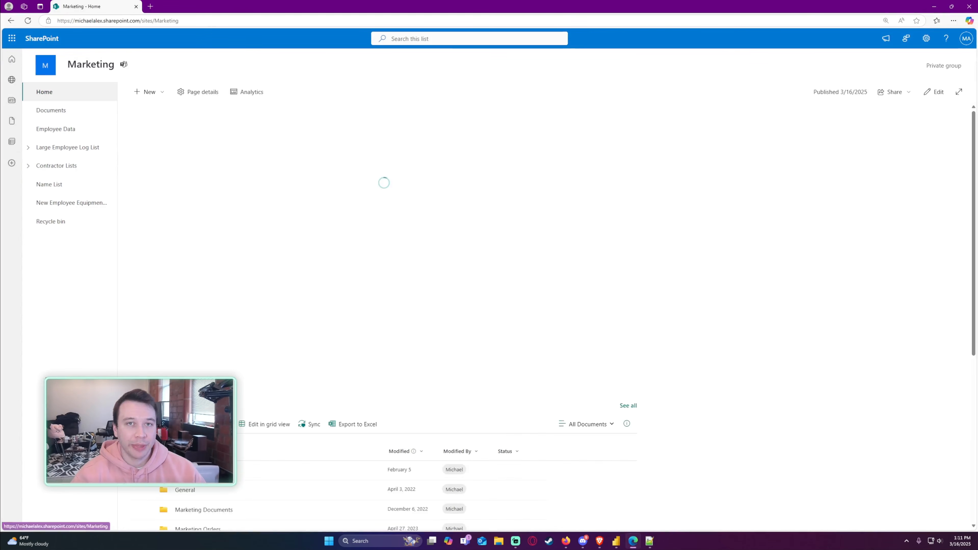
left_click(107, 21)
key("ctrl+c")
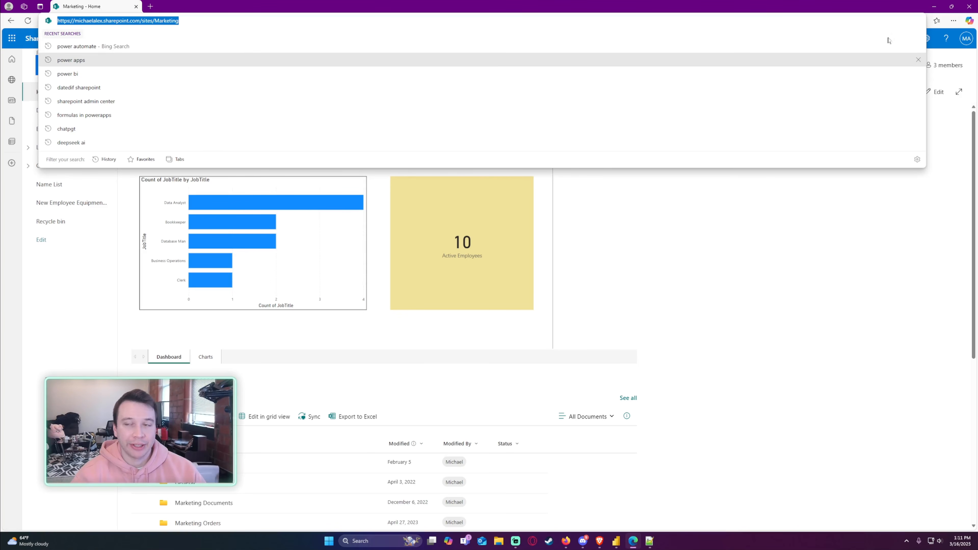
left_click(935, 7)
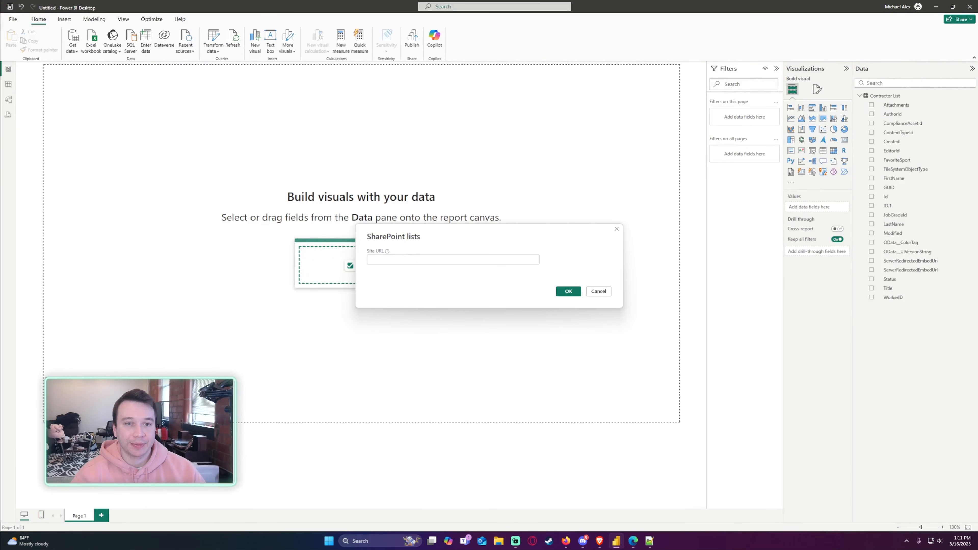
key("ctrl+v")
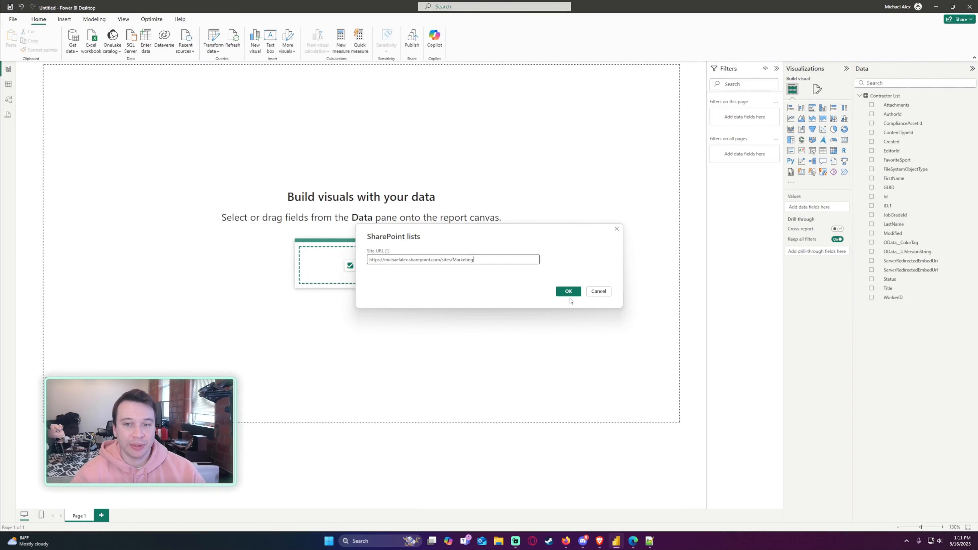
left_click(569, 292)
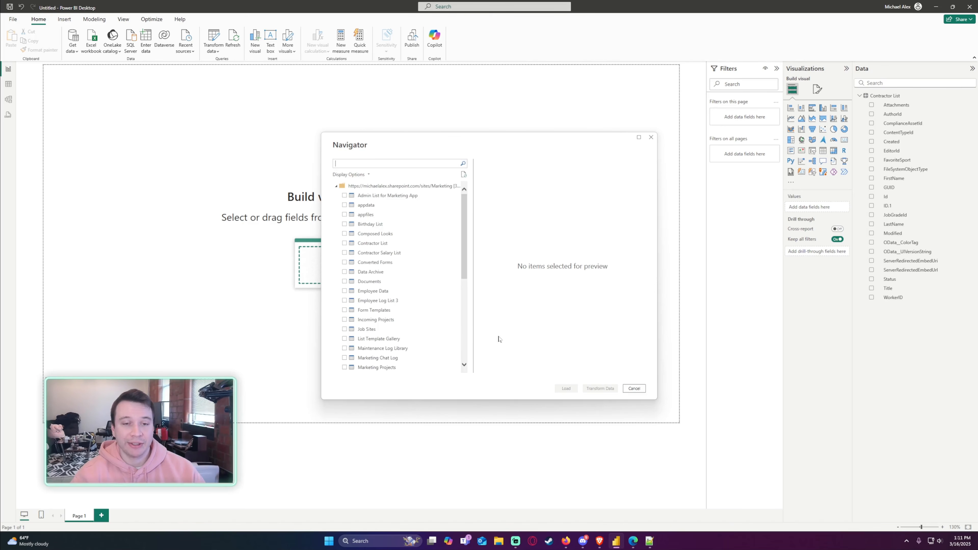
Select the Employee Data list from the Marketing site and open it in Power Query for transforming
scroll(380, 262, "down", 5)
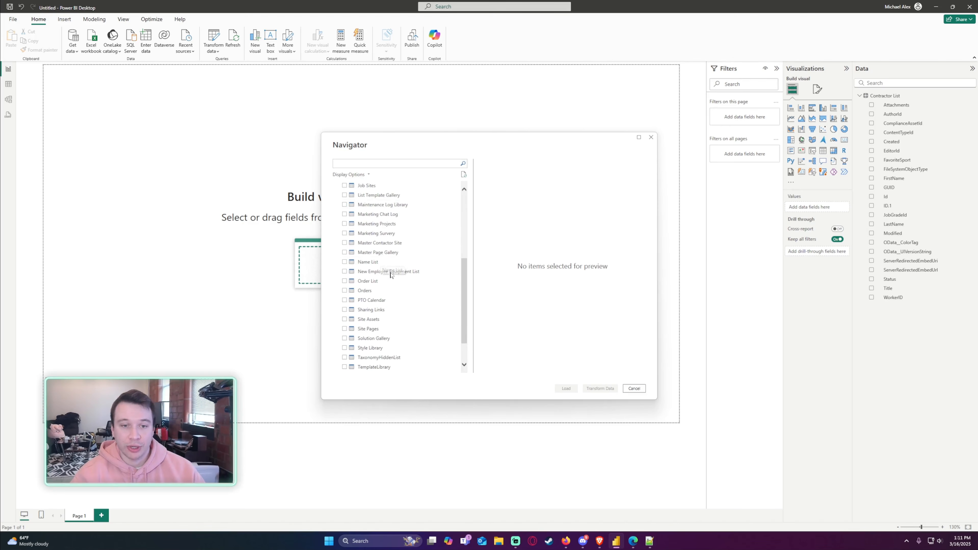
scroll(385, 270, "up", 5)
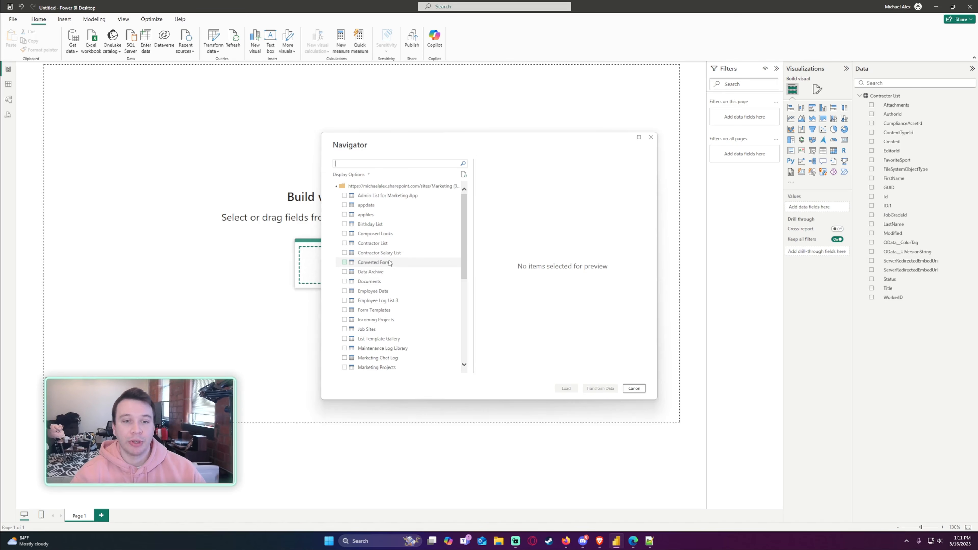
scroll(390, 262, "down", 2)
left_click(373, 233)
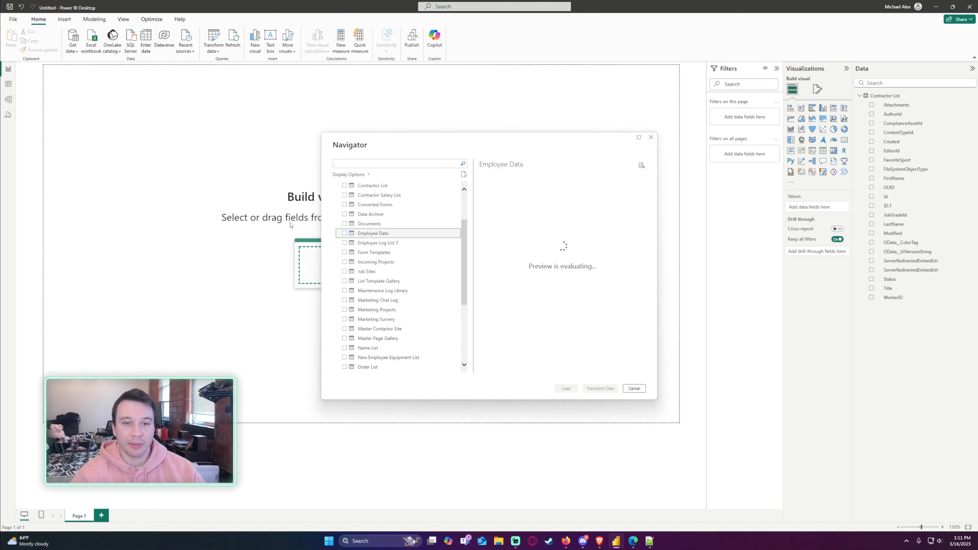
left_click(344, 233)
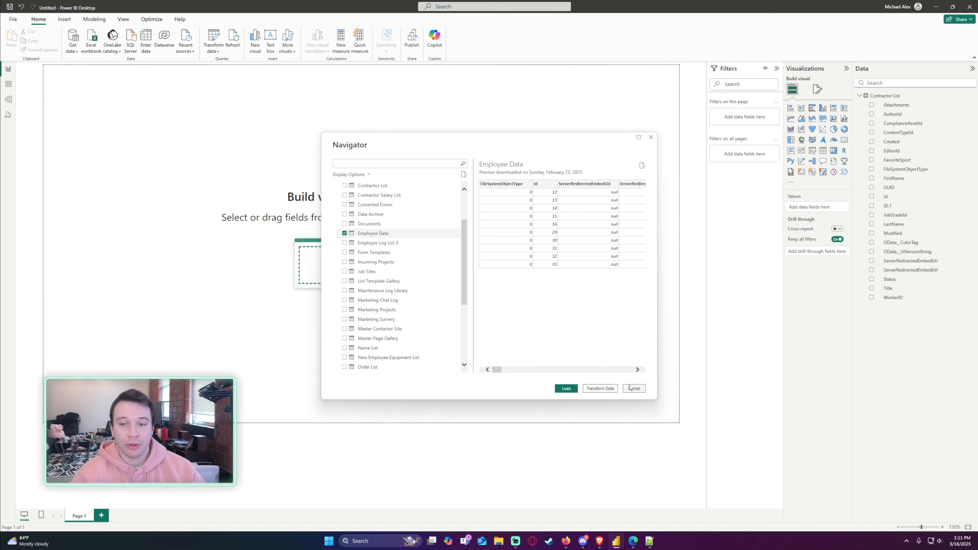
left_click(594, 389)
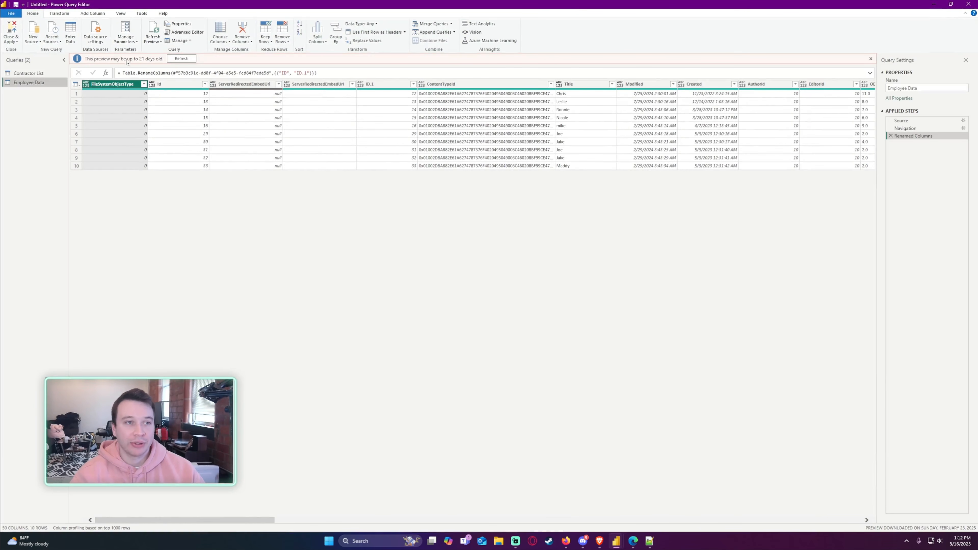
Refresh the outdated Employee Data query preview and look across its columns
left_click(181, 58)
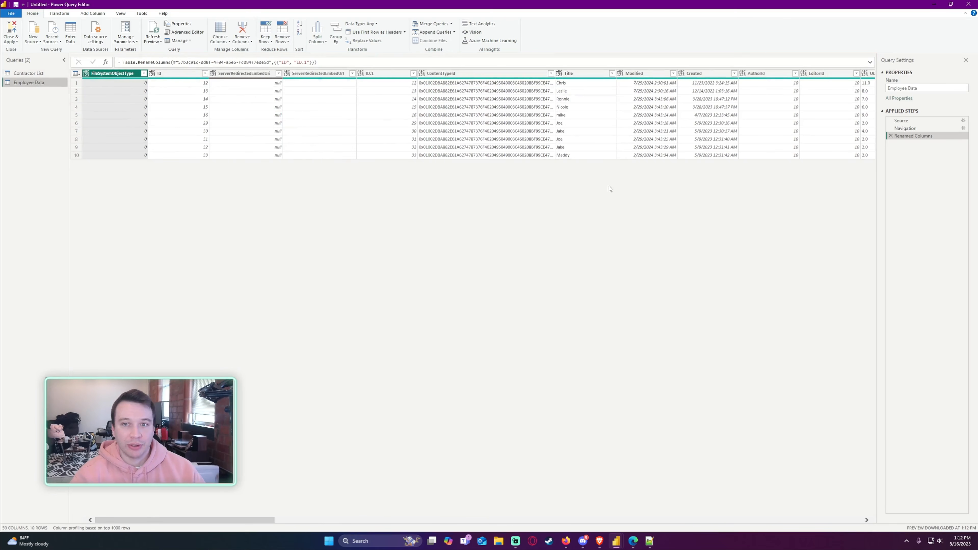
left_click_drag(240, 521, 334, 516)
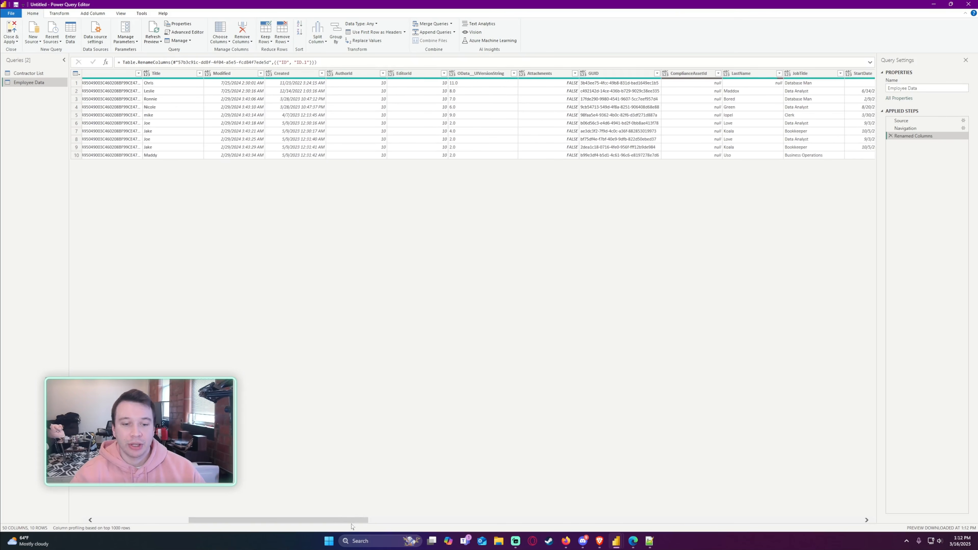
left_click_drag(345, 520, 448, 519)
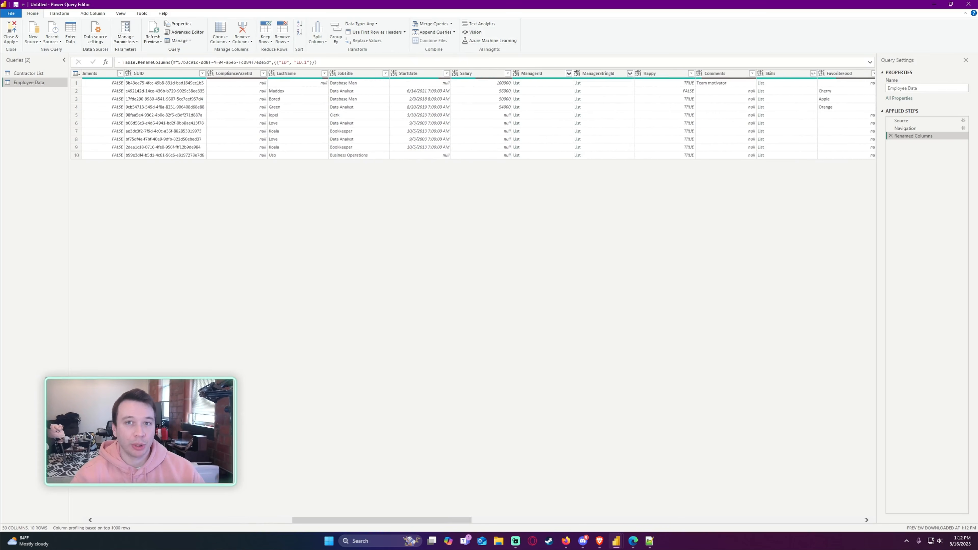
Close the Power Query Editor and apply the pending query changes to load Employee Data into the report
left_click(12, 40)
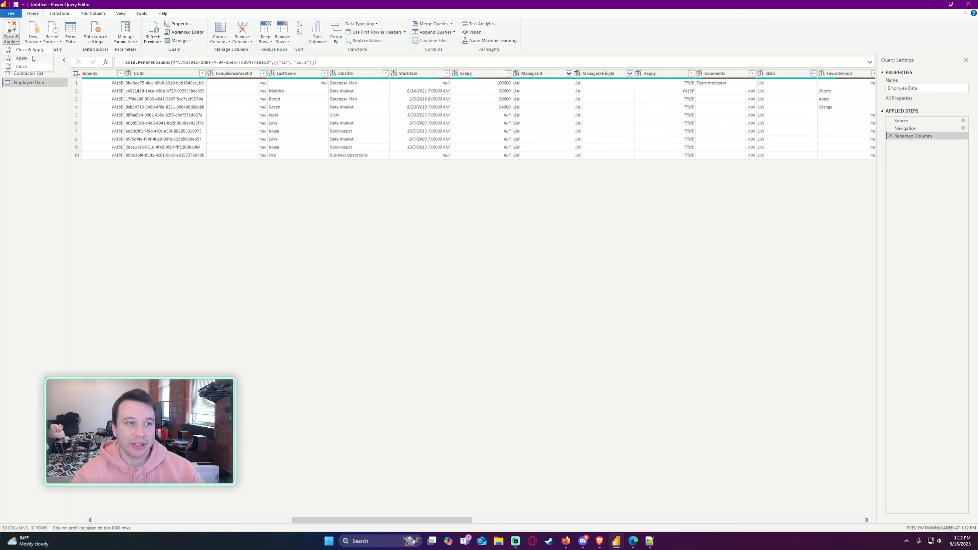
left_click(27, 66)
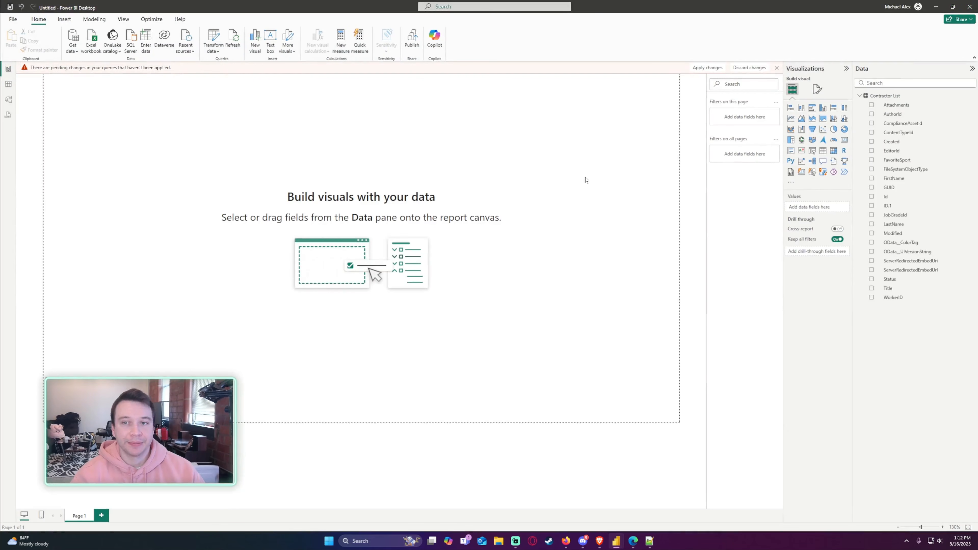
left_click(707, 67)
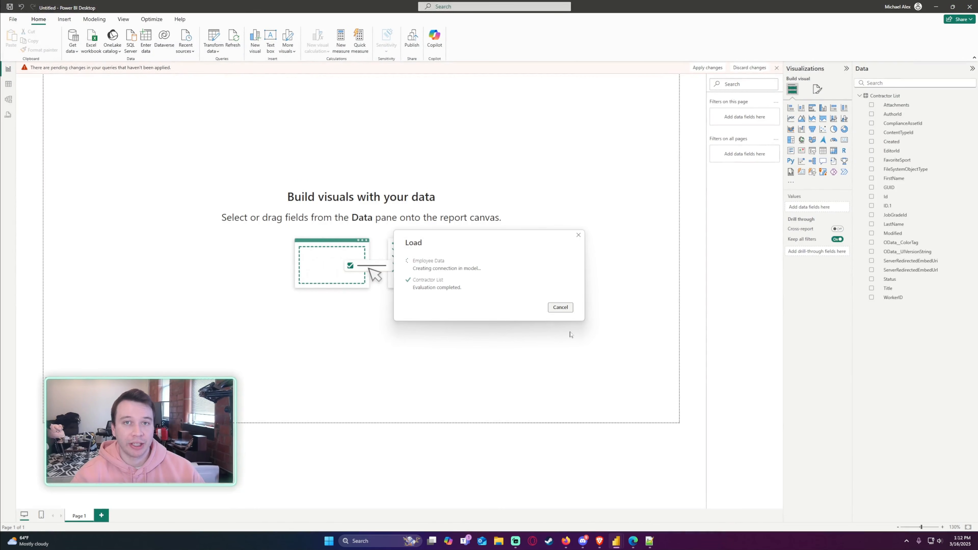
Collapse the Contractor List fields and expand the Employee Data table to view its fields
left_click(859, 95)
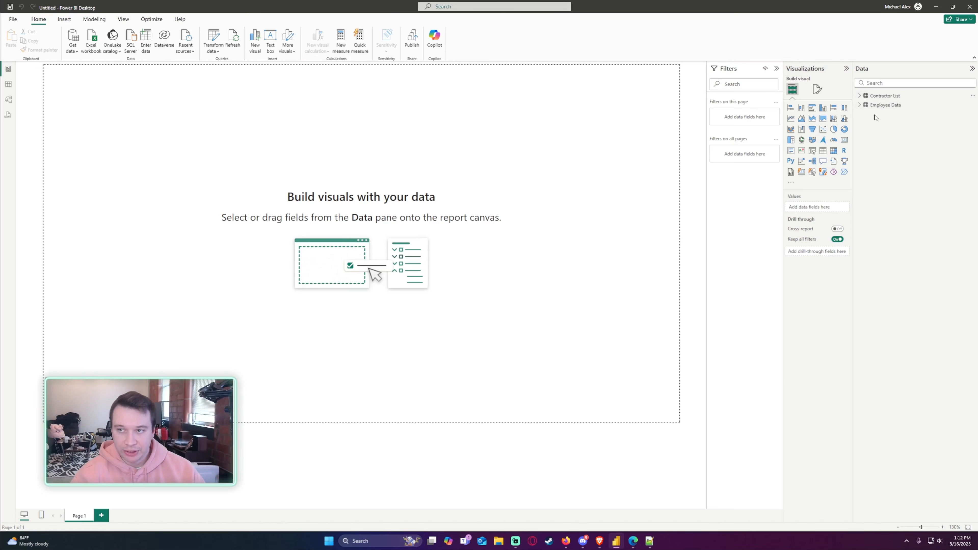
left_click(860, 105)
left_click(893, 105)
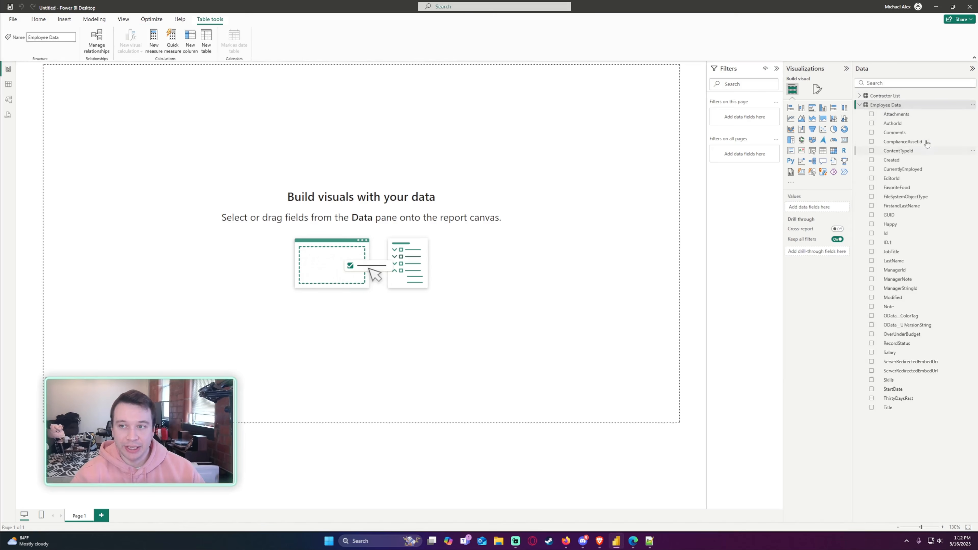
Review the Employee Data records and columns in table view, and return to the report view
left_click(9, 86)
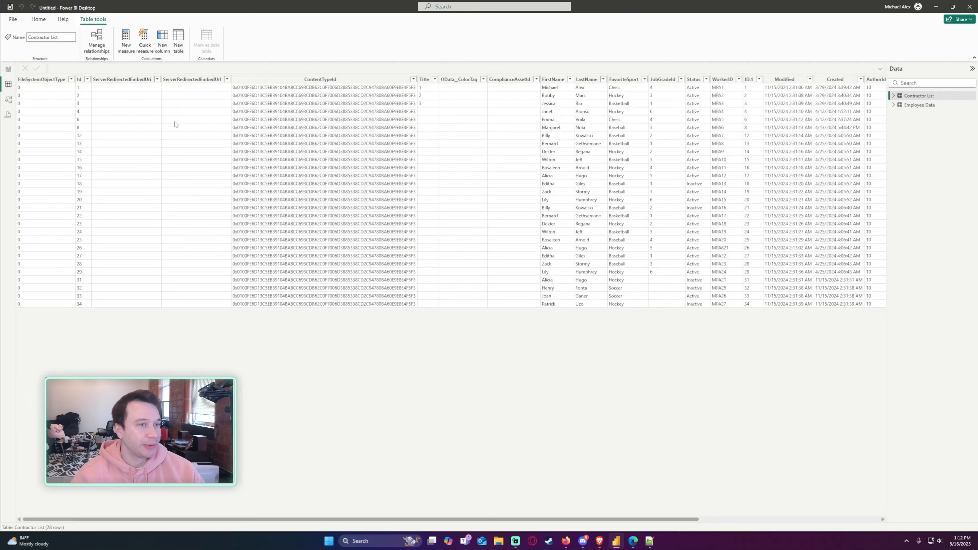
left_click(938, 106)
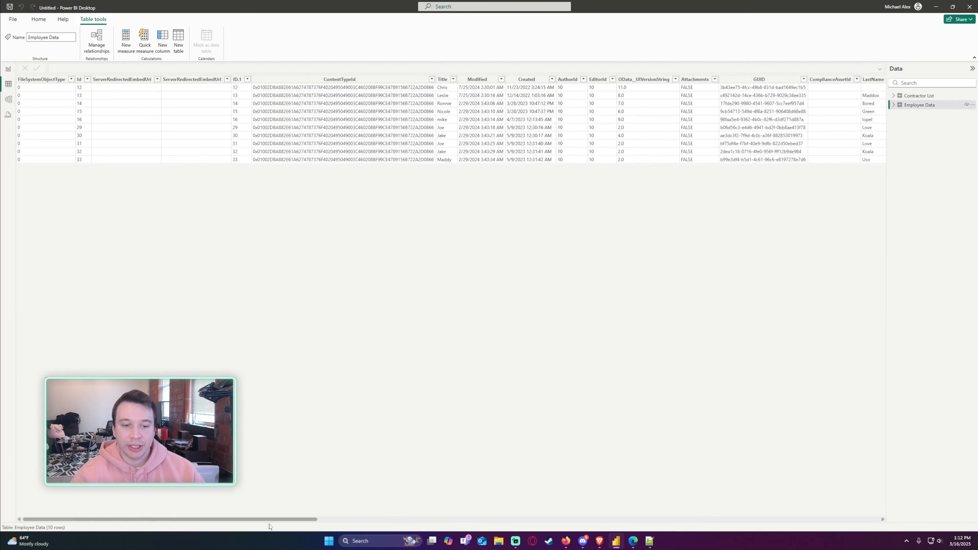
scroll(289, 527, "right", 3)
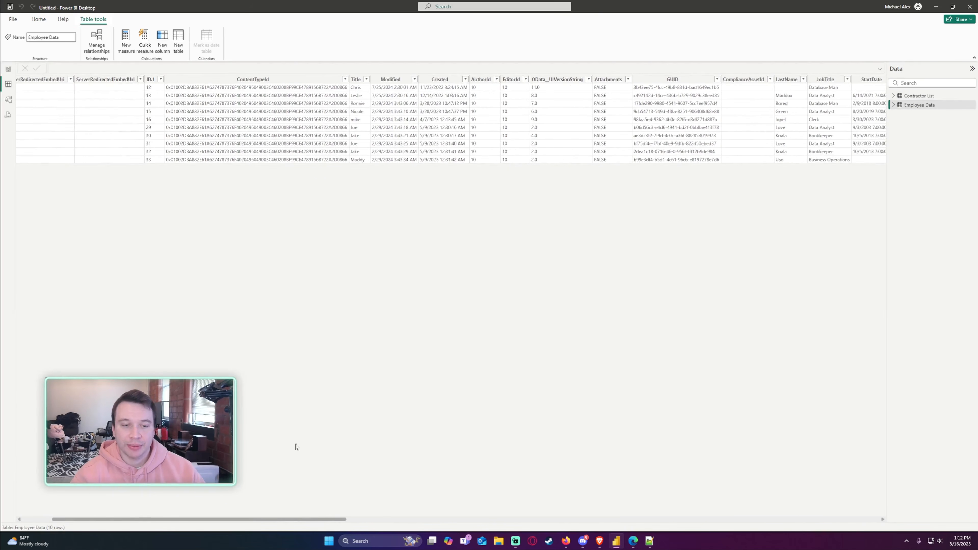
left_click(7, 71)
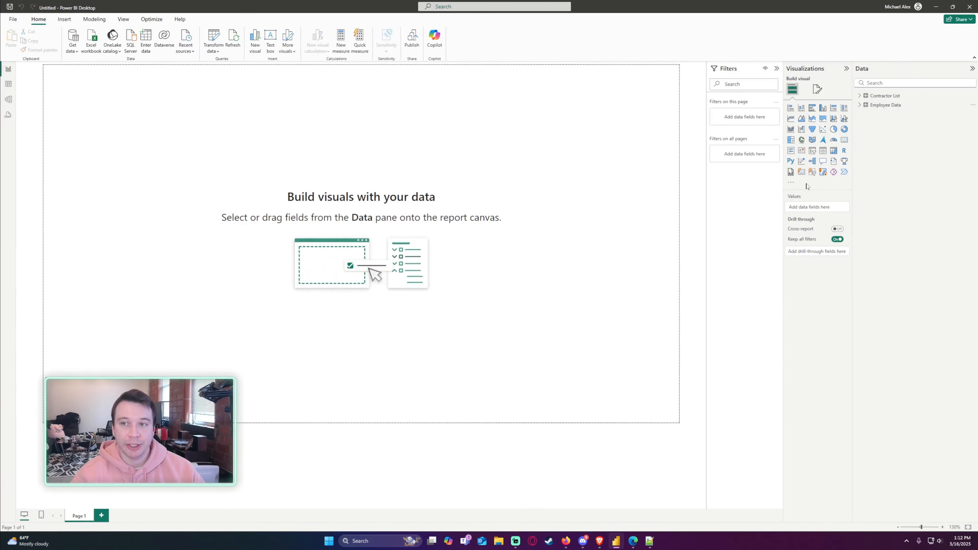